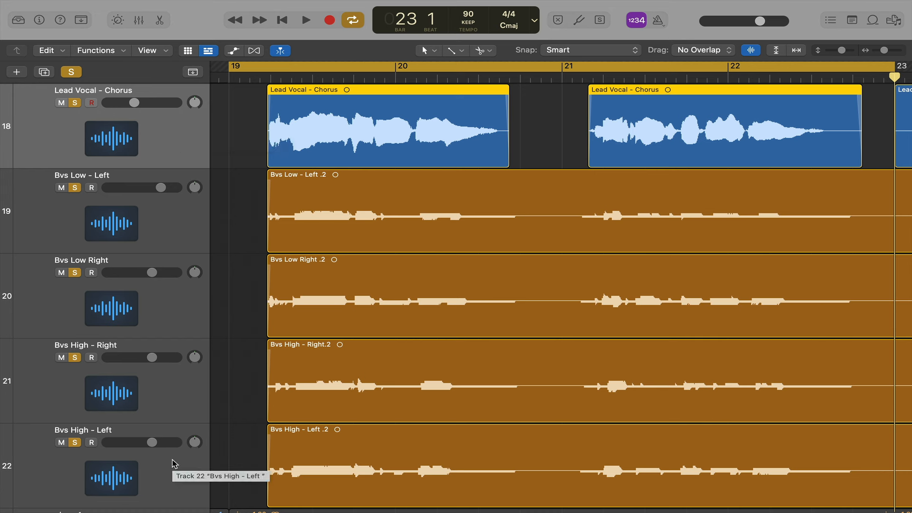
# Audition the chorus from bar 19, then show the Groove Track column in the track headers
pyautogui.press('space')
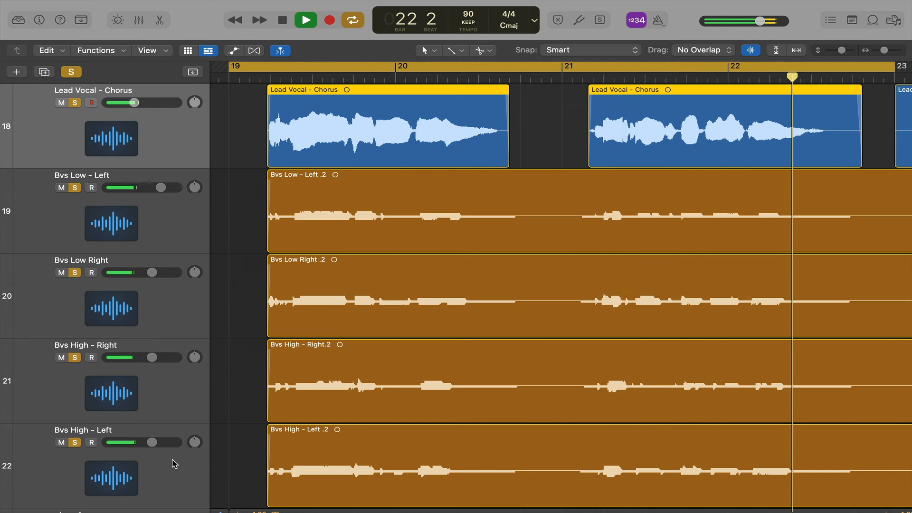
pyautogui.press('space')
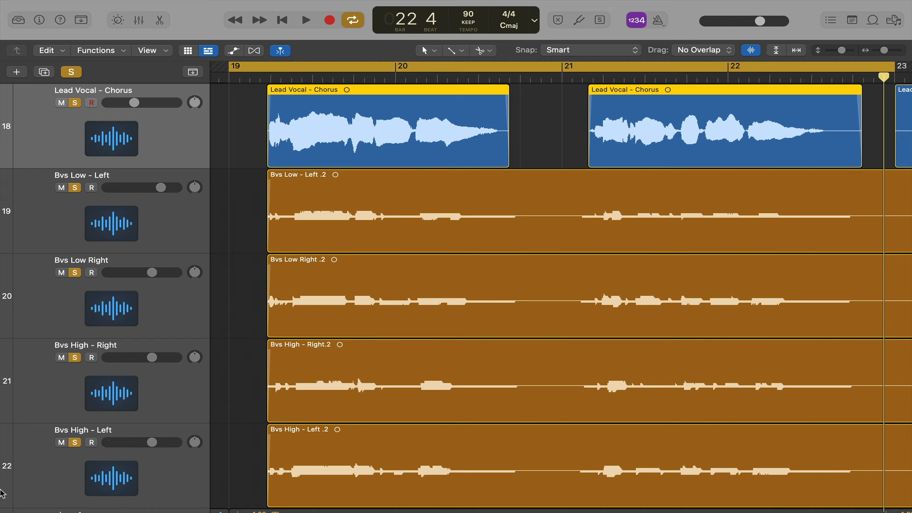
pyautogui.rightClick(174, 141)
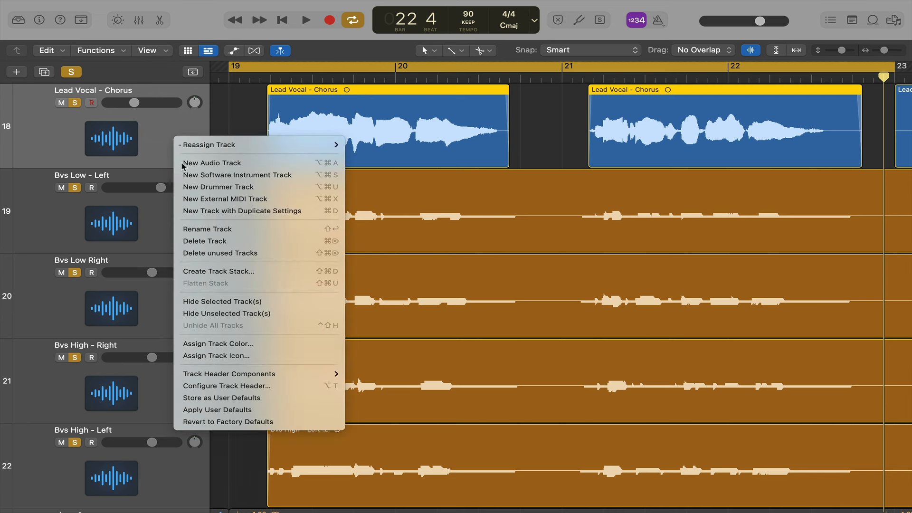
pyautogui.moveTo(228, 373)
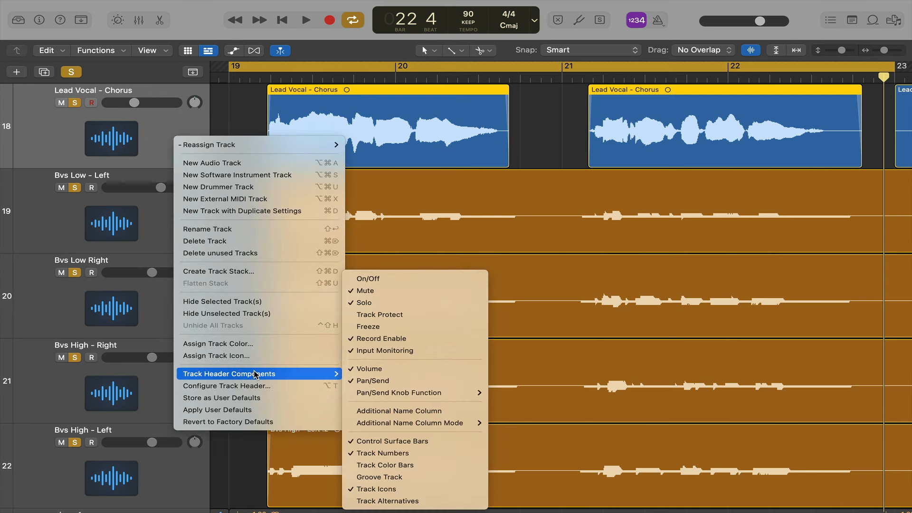
pyautogui.click(427, 477)
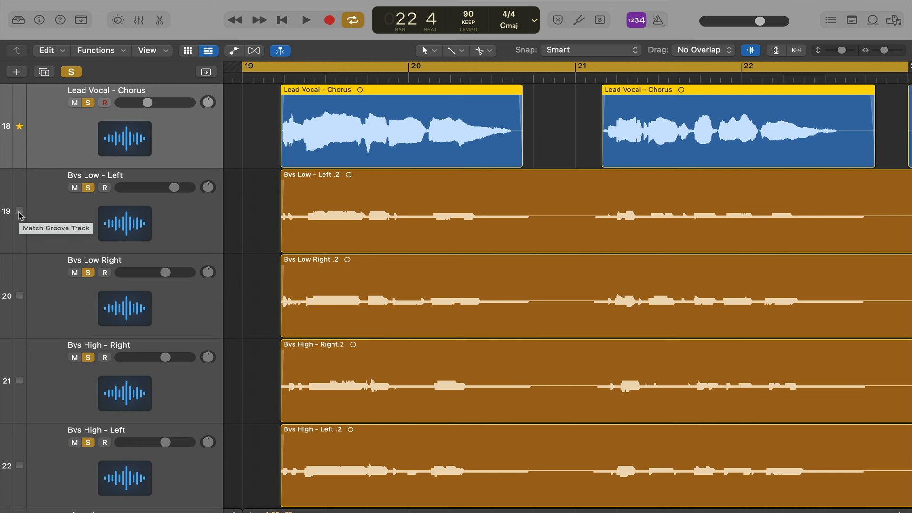
# Tick Match Groove Track on the backing vocal tracks and play them against the lead
pyautogui.click(20, 212)
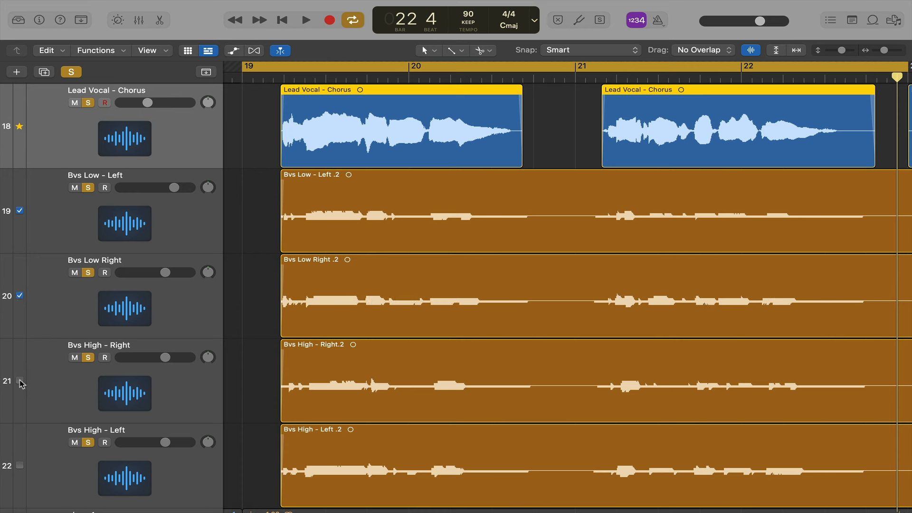
pyautogui.click(20, 382)
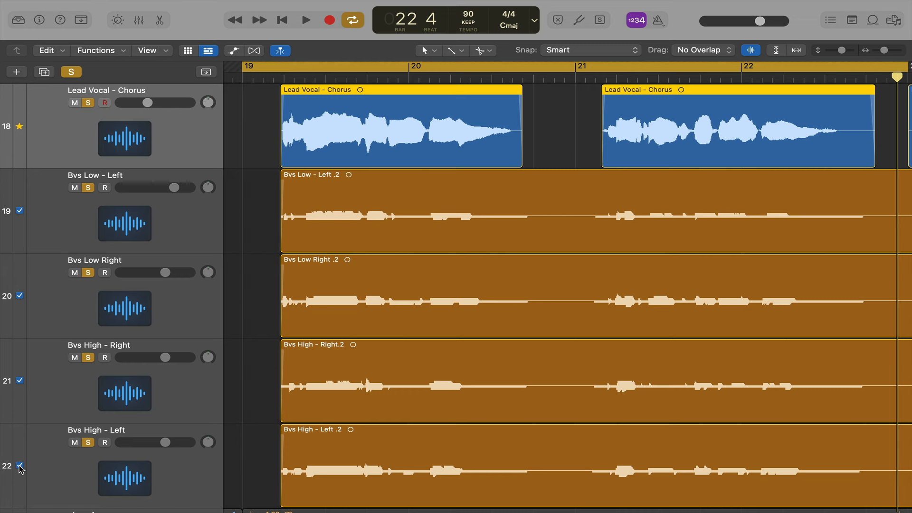
pyautogui.press('space')
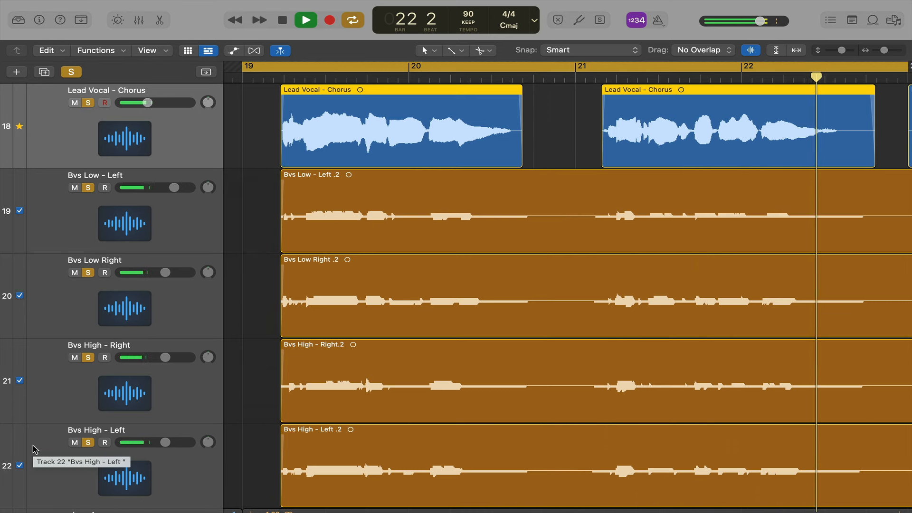
pyautogui.press('space')
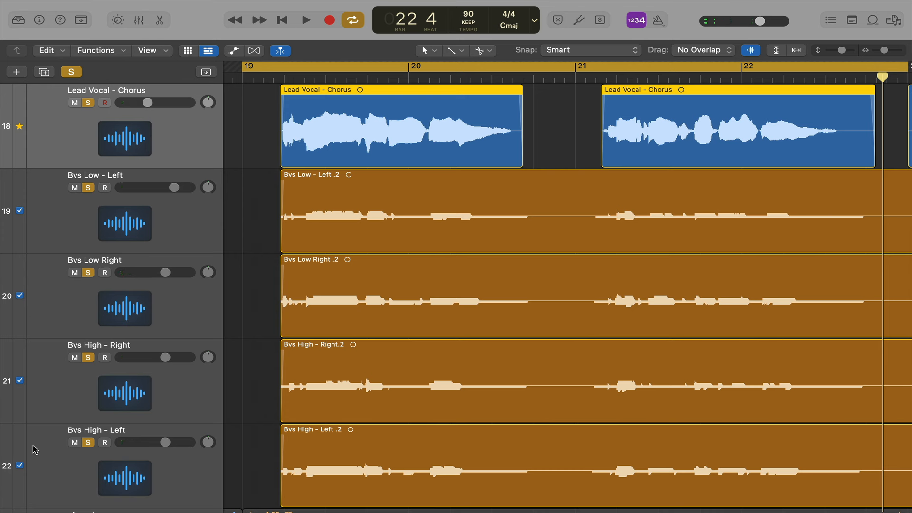
pyautogui.press('space')
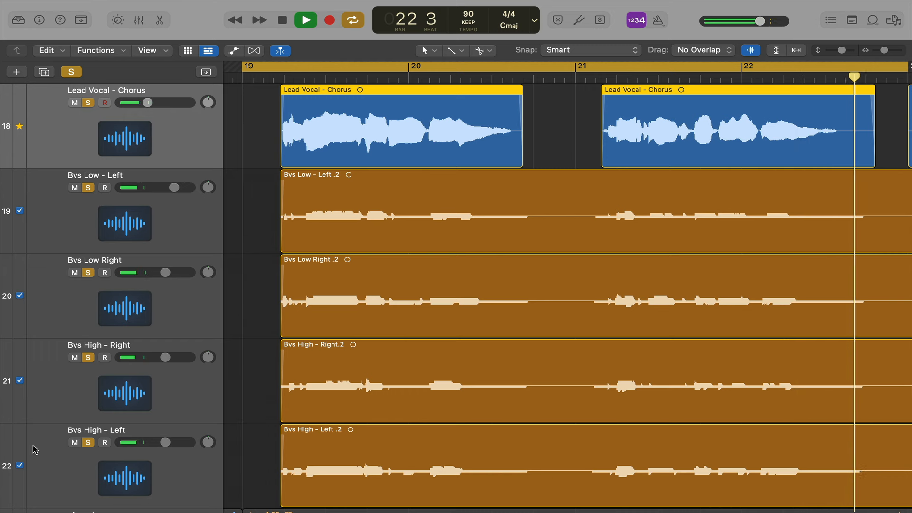
pyautogui.press('space')
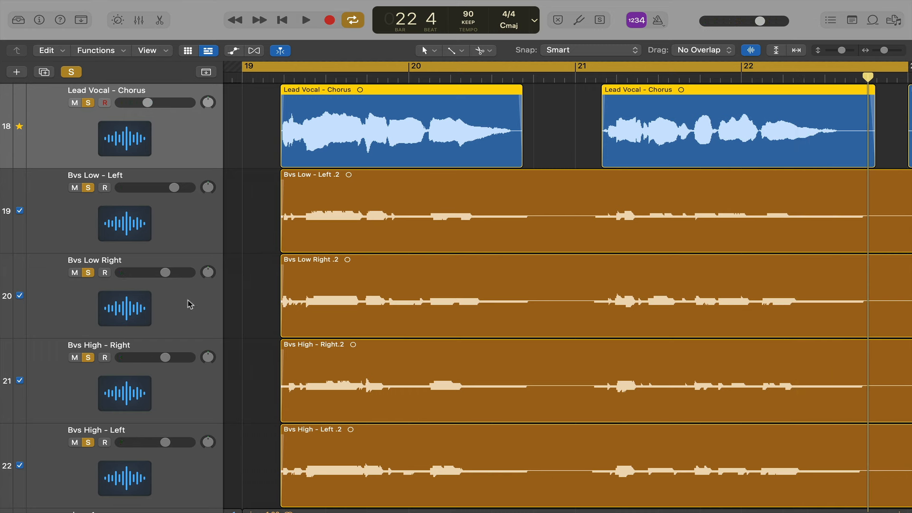
# Pan Bvs Low - Left and Bvs High - Left to -64, Bvs Low Right and Bvs High - Right to +63
pyautogui.moveTo(209, 187); pyautogui.dragTo(203, 192)
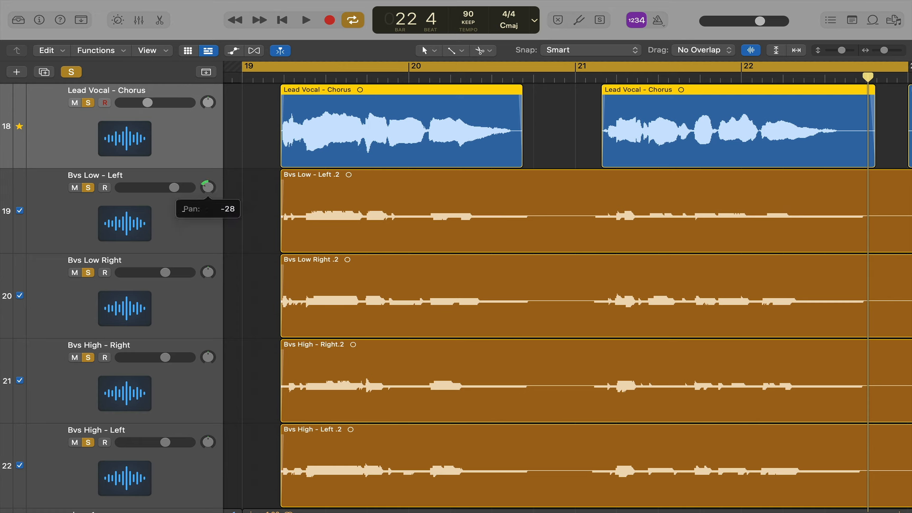
pyautogui.moveTo(208, 273); pyautogui.dragTo(211, 270)
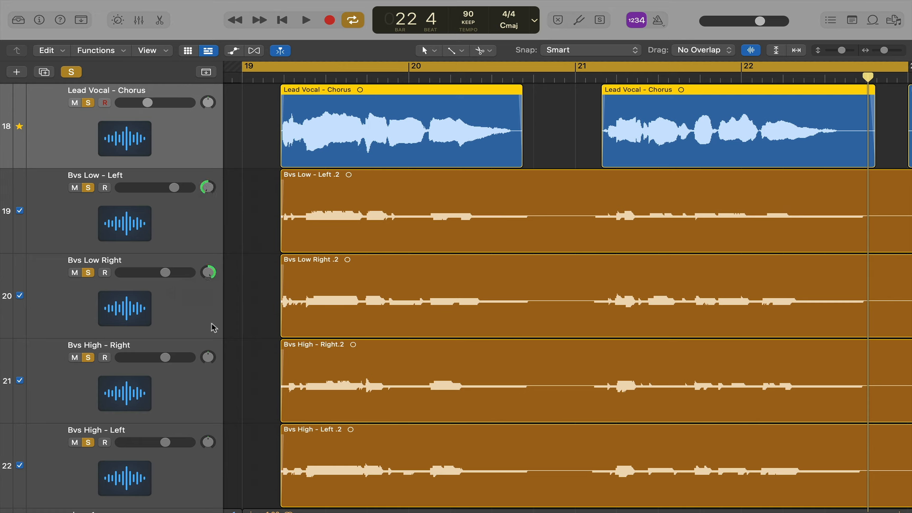
pyautogui.moveTo(209, 357); pyautogui.dragTo(211, 354)
pyautogui.moveTo(207, 443); pyautogui.dragTo(204, 448)
# Select all four backing vocal tracks and bring up the mixer
pyautogui.keyDown('shift'); pyautogui.click(59, 449); pyautogui.keyUp('shift')
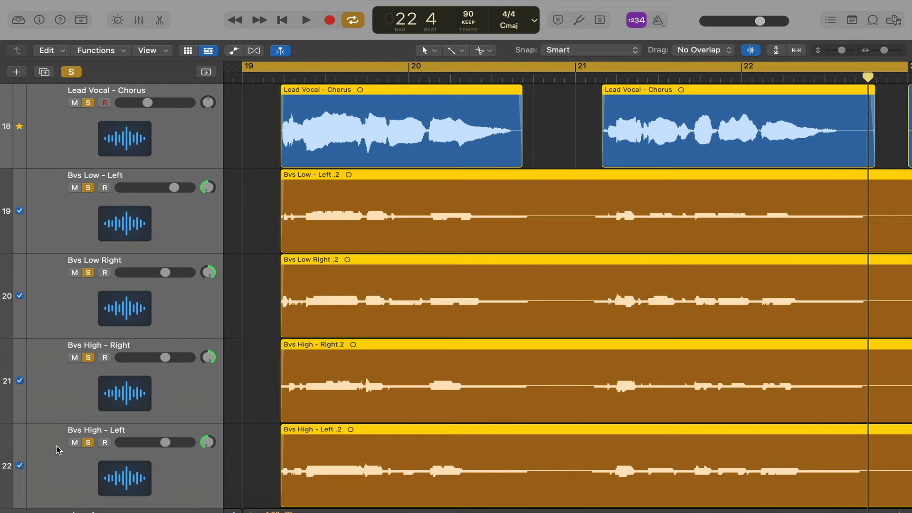
pyautogui.press('x')
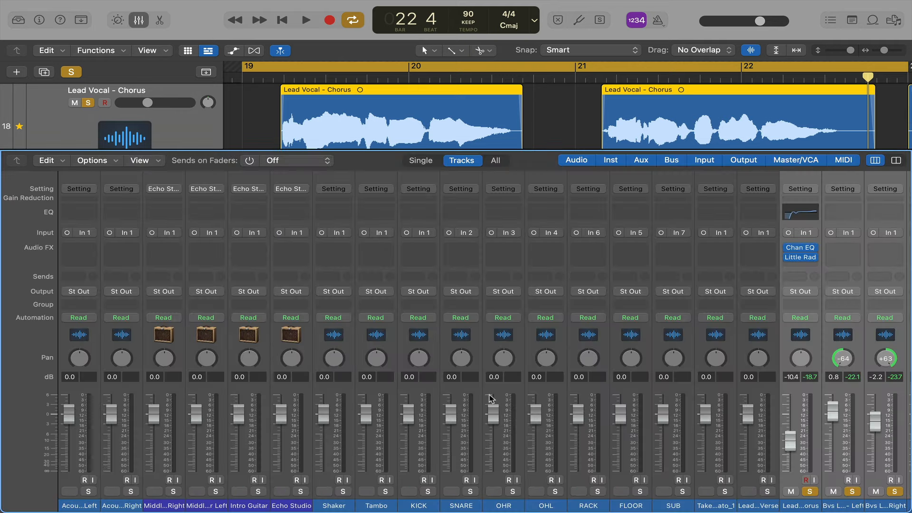
pyautogui.hscroll(10, 554, 342)
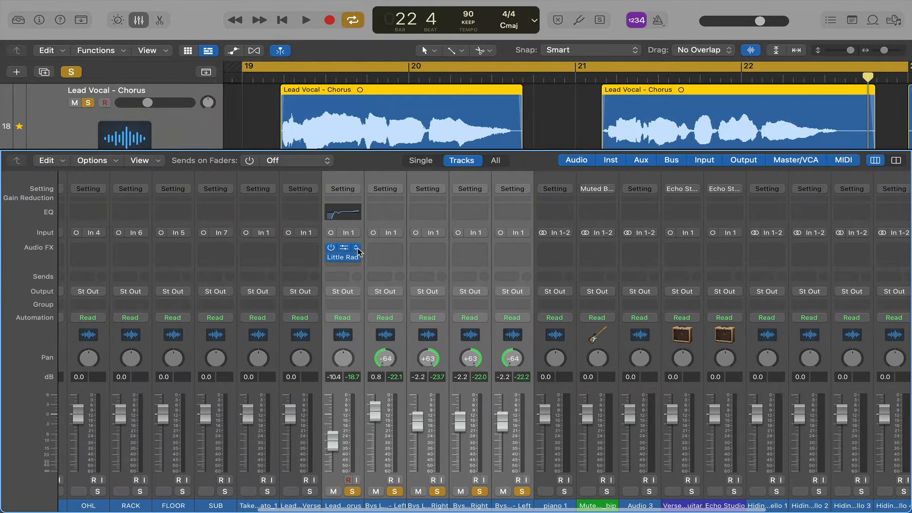
pyautogui.moveTo(342, 249)
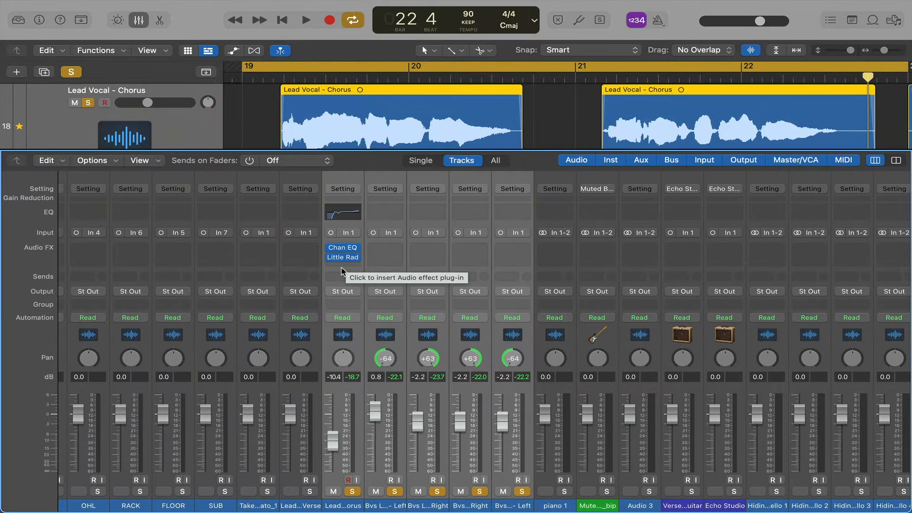
# Check the lead vocal's Little Radiator insert, then add a mono Raum reverb to Lead Vocal - Chorus
pyautogui.doubleClick(349, 260)
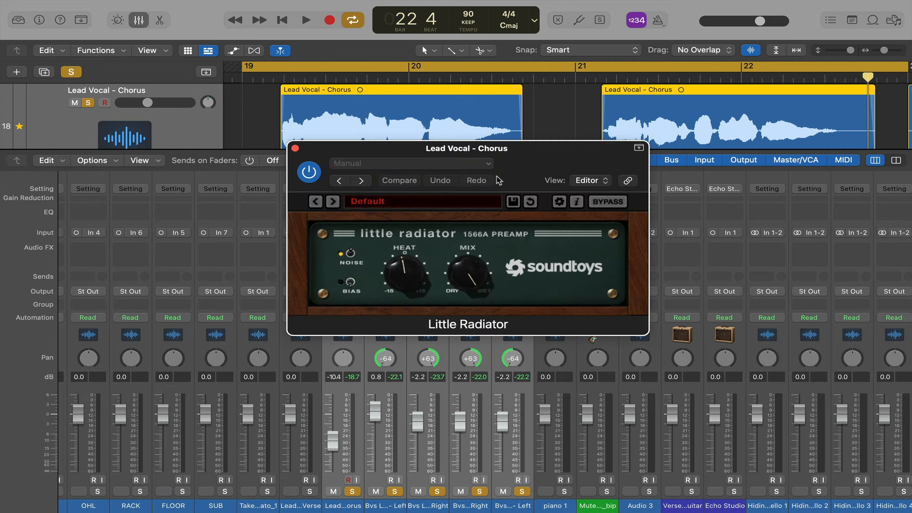
pyautogui.click(294, 147)
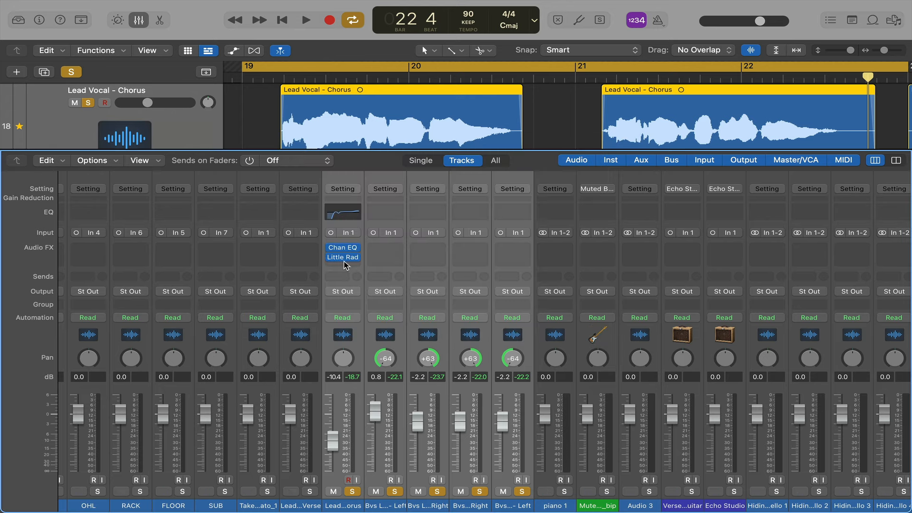
pyautogui.click(562, 273)
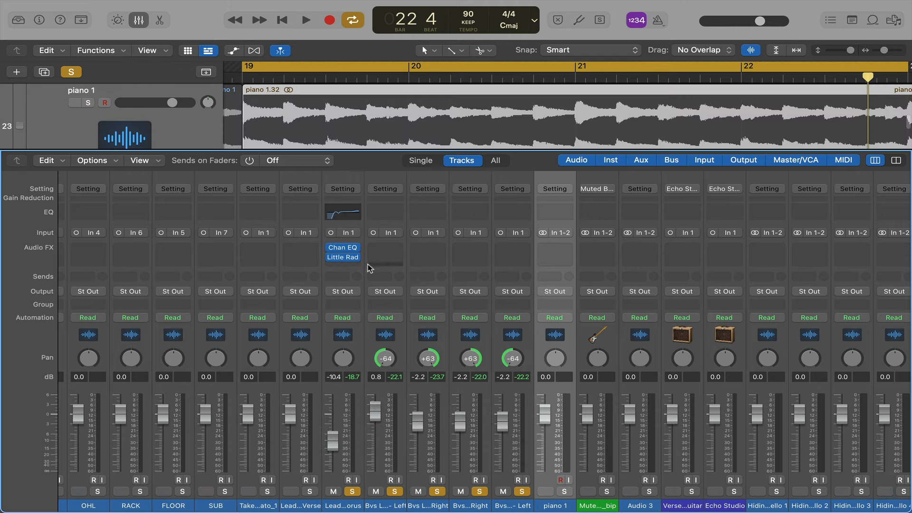
pyautogui.click(342, 266)
pyautogui.moveTo(345, 329)
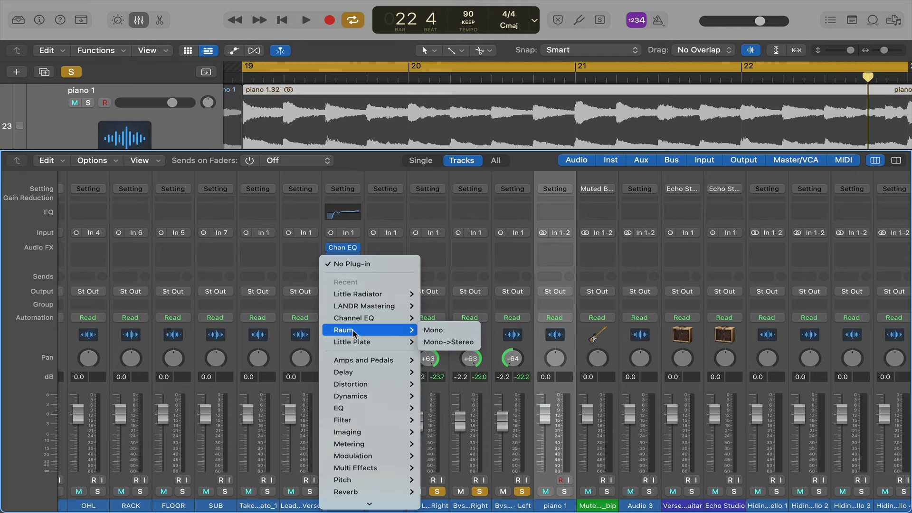
pyautogui.click(443, 331)
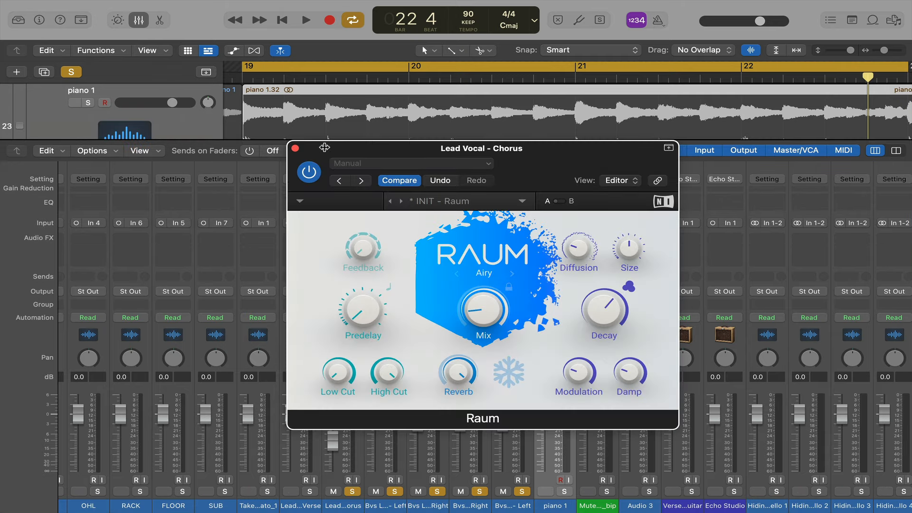
pyautogui.click(298, 150)
# Play the chorus, review the Raum reverb settings on the lead in the mixer, then stop playback
pyautogui.press('x')
pyautogui.press('space')
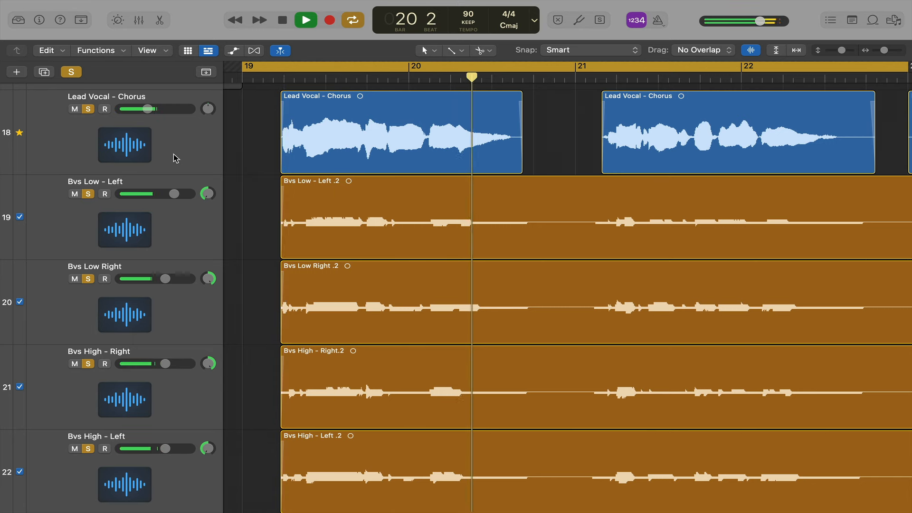
pyautogui.click(164, 134)
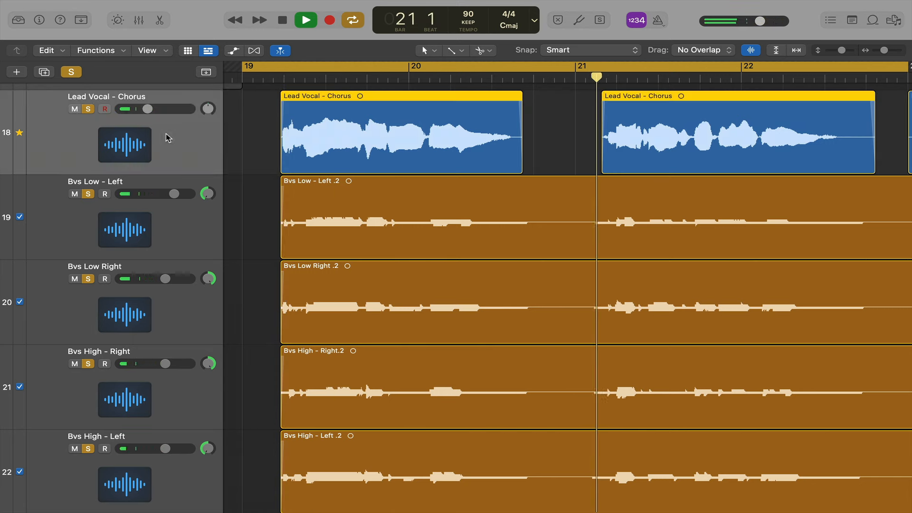
pyautogui.press('x')
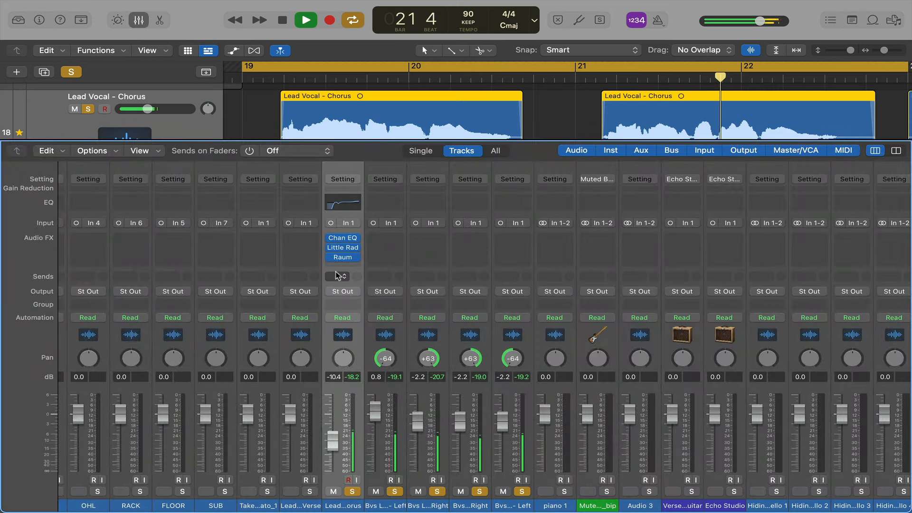
pyautogui.doubleClick(342, 257)
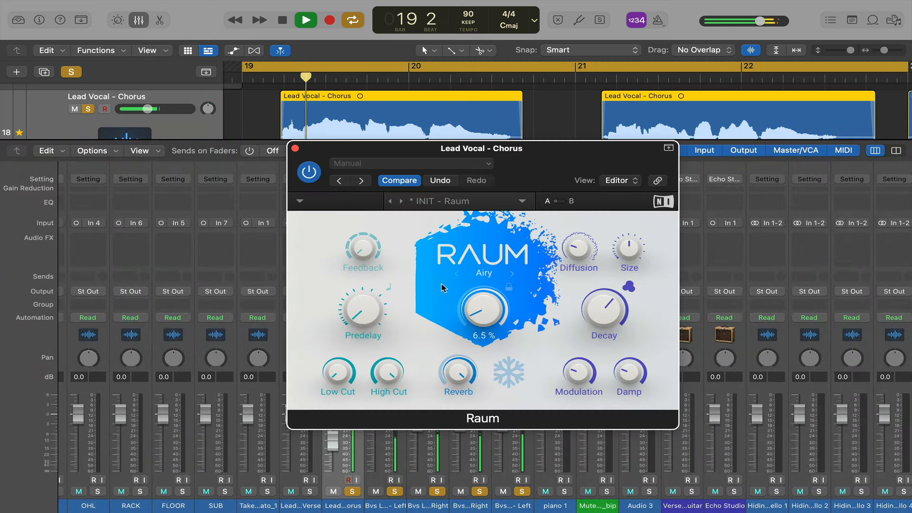
pyautogui.click(294, 148)
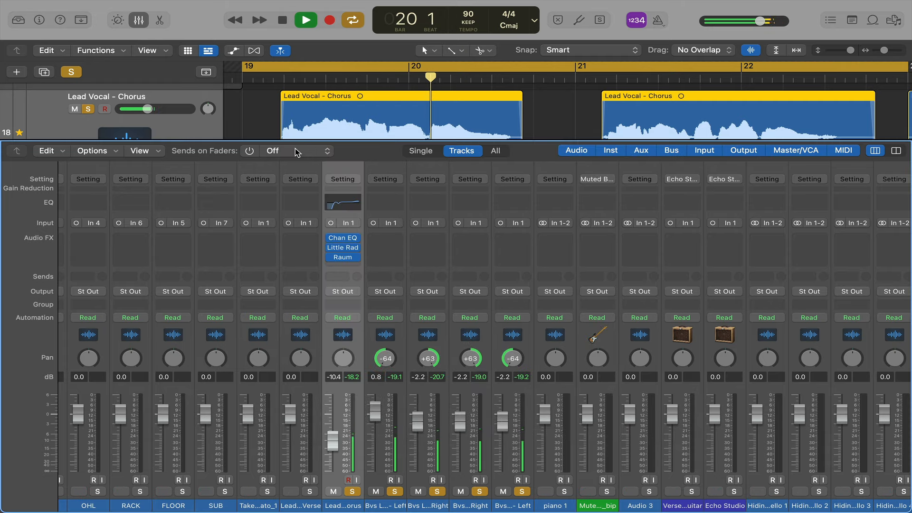
pyautogui.press('space')
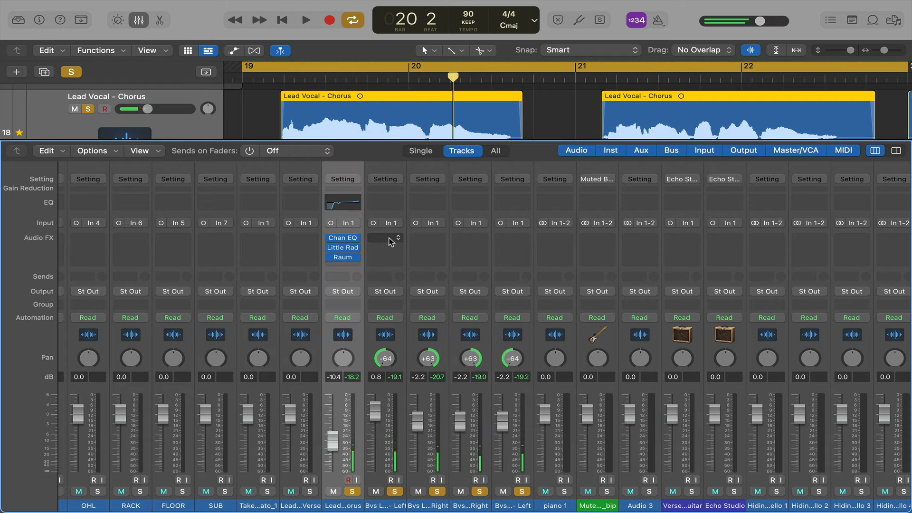
# Insert a mono Channel EQ on Bvs Low - Left and briefly audition it
pyautogui.click(388, 239)
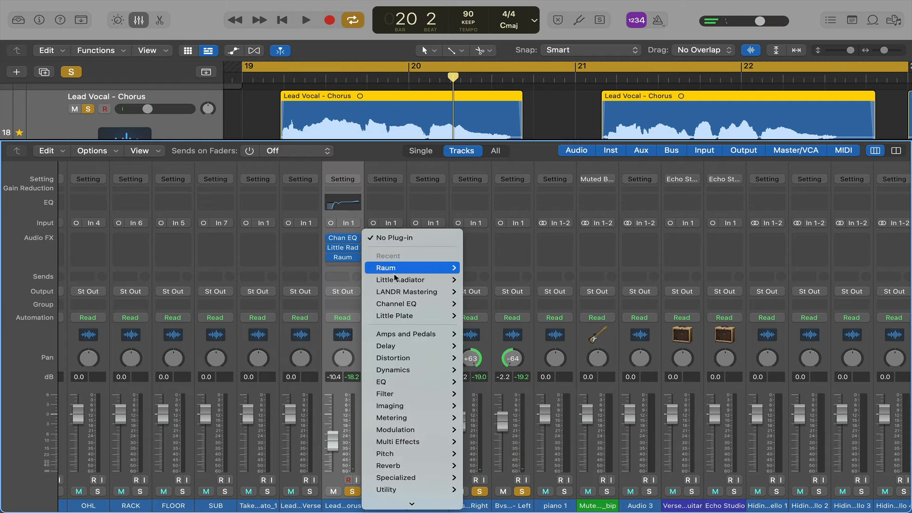
pyautogui.moveTo(397, 304)
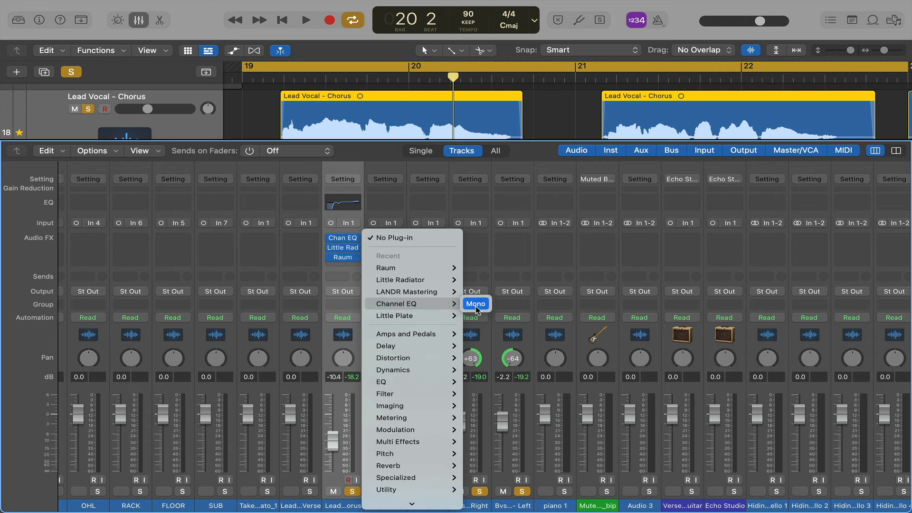
pyautogui.click(475, 303)
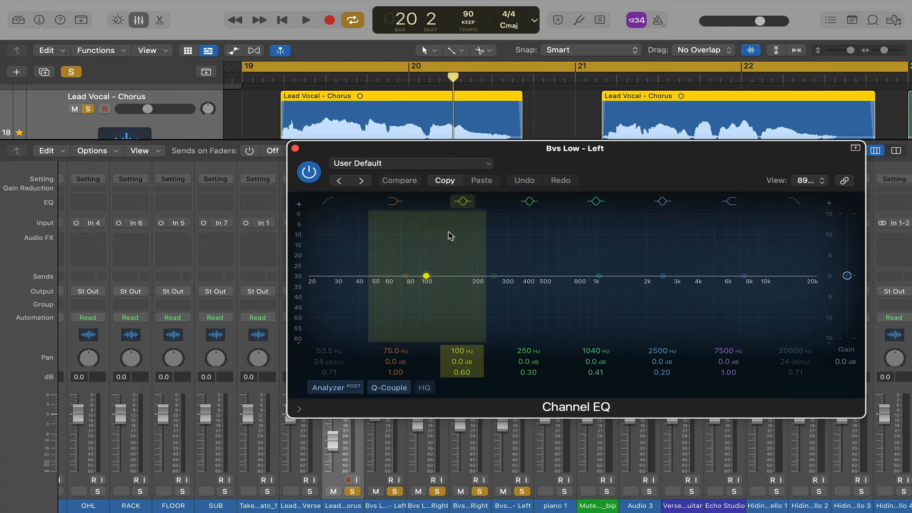
pyautogui.press('space')
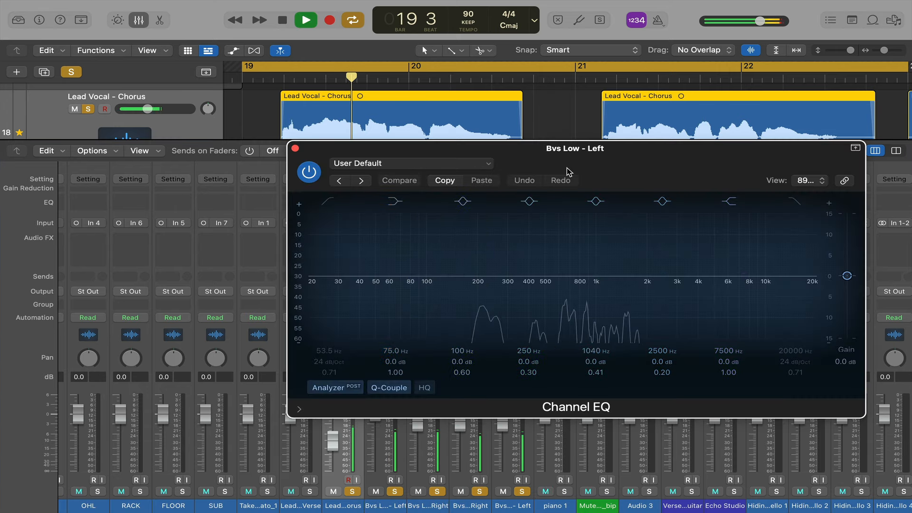
pyautogui.moveTo(568, 171)
pyautogui.mouseDown()
pyautogui.moveTo(528, 170)
pyautogui.moveTo(549, 119)
pyautogui.mouseUp()
pyautogui.press('space')
# Set a 93 Hz low cut, a 268 Hz -2.4 dB dip at Q 1.4 and a 6400 Hz +1.3 dB high shelf
pyautogui.click(311, 151)
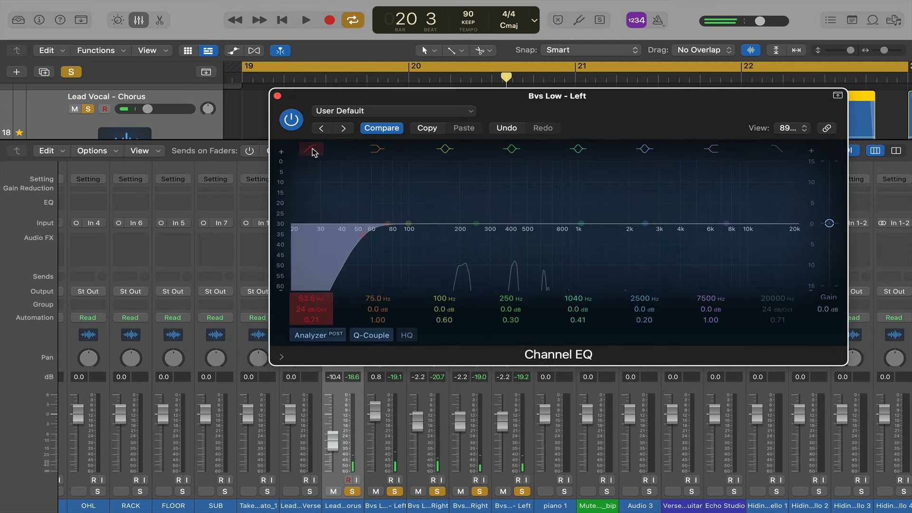
pyautogui.moveTo(365, 236); pyautogui.dragTo(404, 238)
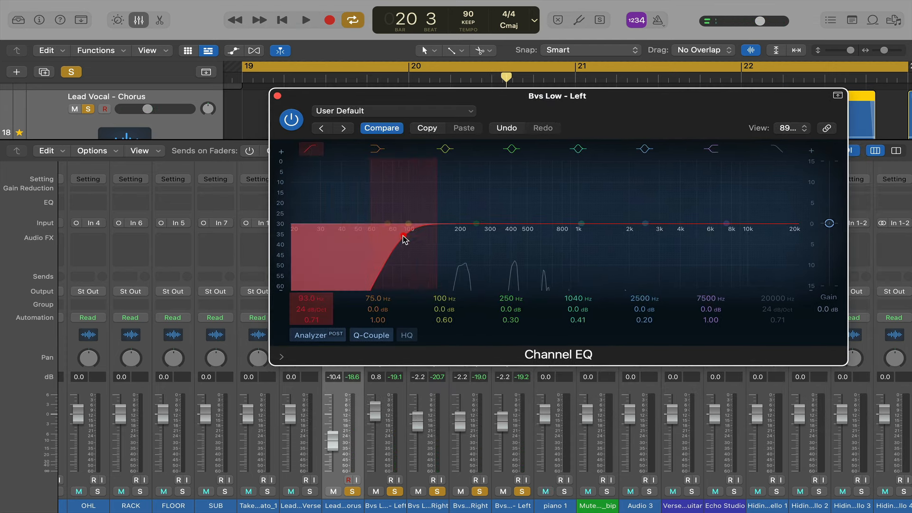
pyautogui.moveTo(476, 226)
pyautogui.mouseDown()
pyautogui.moveTo(486, 218)
pyautogui.moveTo(482, 235)
pyautogui.mouseUp()
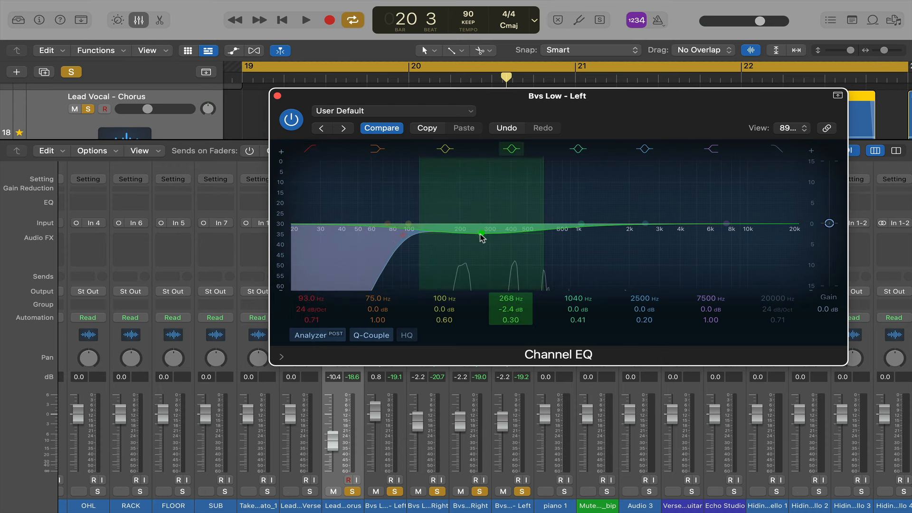
pyautogui.moveTo(514, 320); pyautogui.dragTo(514, 306)
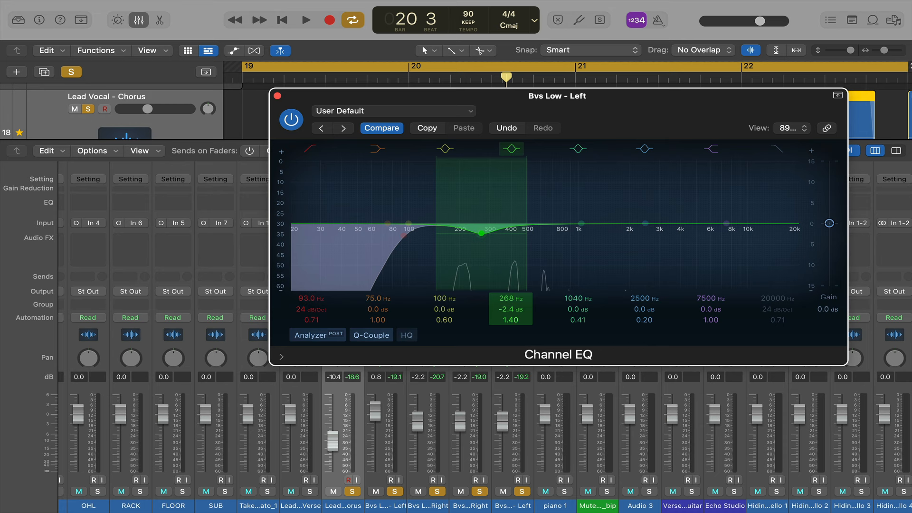
pyautogui.moveTo(725, 226)
pyautogui.mouseDown()
pyautogui.moveTo(735, 217)
pyautogui.moveTo(699, 216)
pyautogui.moveTo(712, 217)
pyautogui.mouseUp()
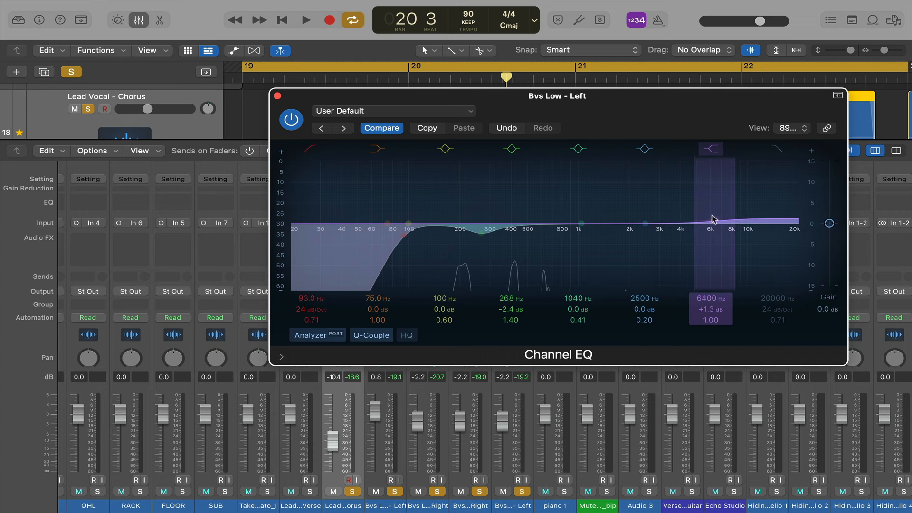
# Audition the EQ, copy the Channel EQ onto the other three backing vocals and close the mixer
pyautogui.press('space')
pyautogui.click(277, 96)
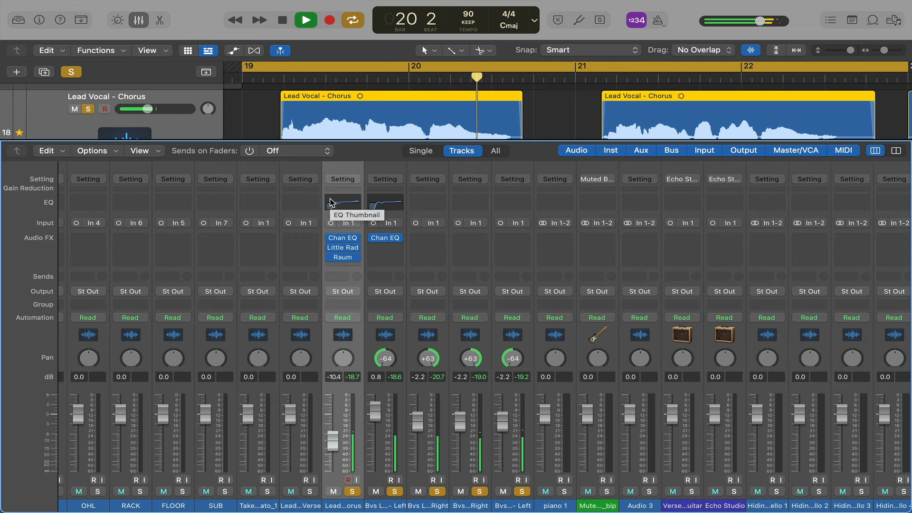
pyautogui.press('space')
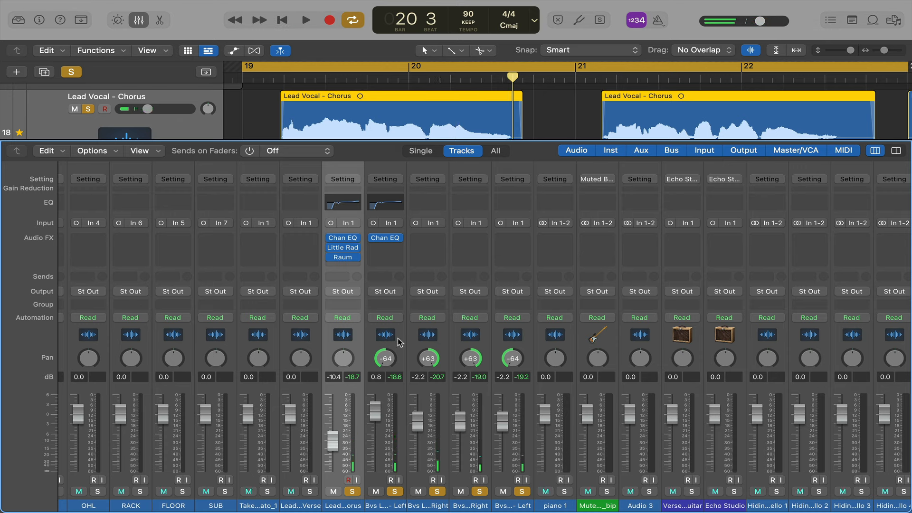
pyautogui.click(397, 342)
pyautogui.moveTo(385, 239)
pyautogui.mouseDown()
pyautogui.moveTo(431, 246)
pyautogui.moveTo(513, 238)
pyautogui.mouseUp()
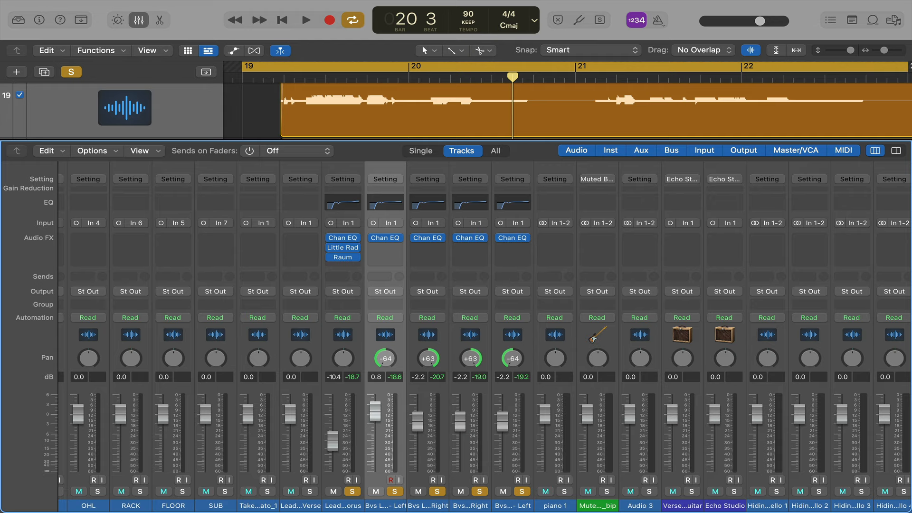
pyautogui.click(138, 20)
pyautogui.press('Return')
pyautogui.press('space')
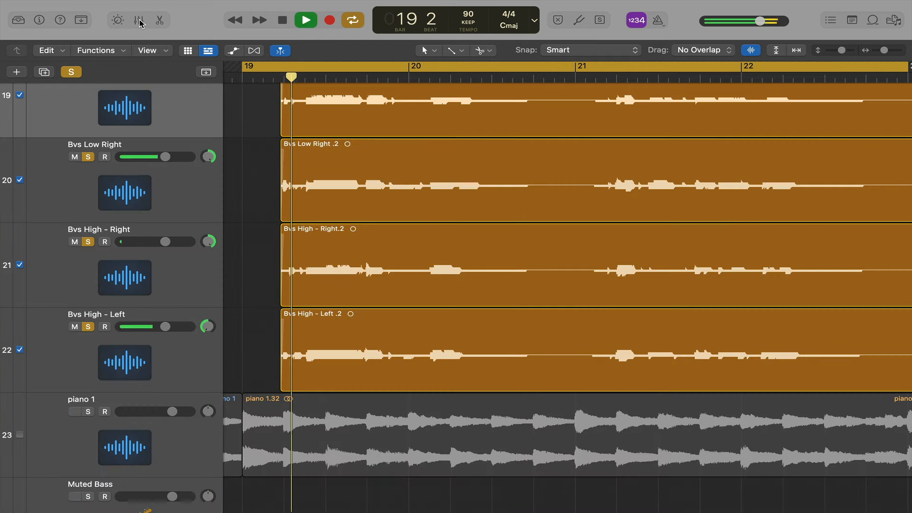
pyautogui.scroll(2, 267, 164)
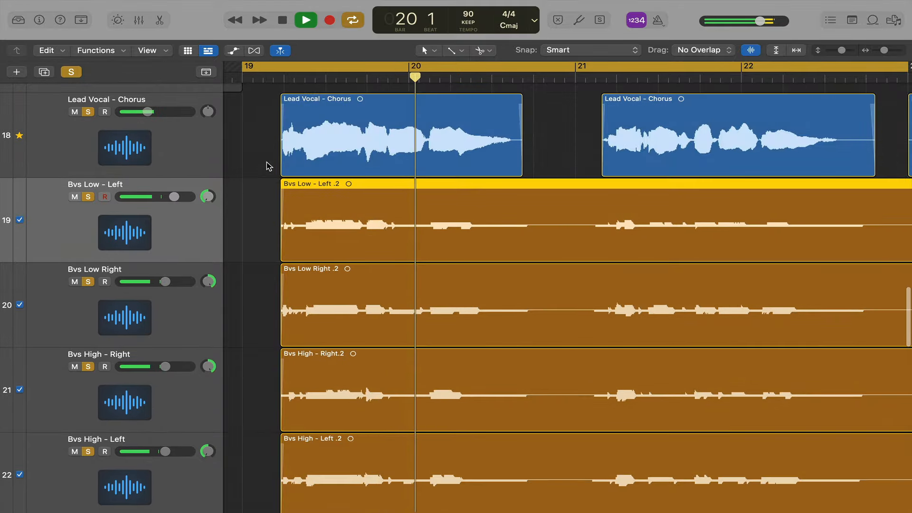
pyautogui.press('super+Right')
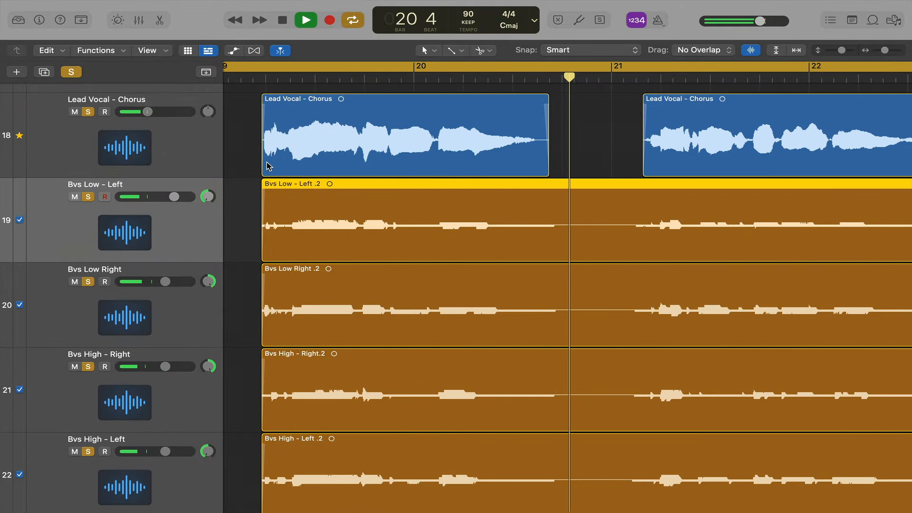
pyautogui.press('super+Left')
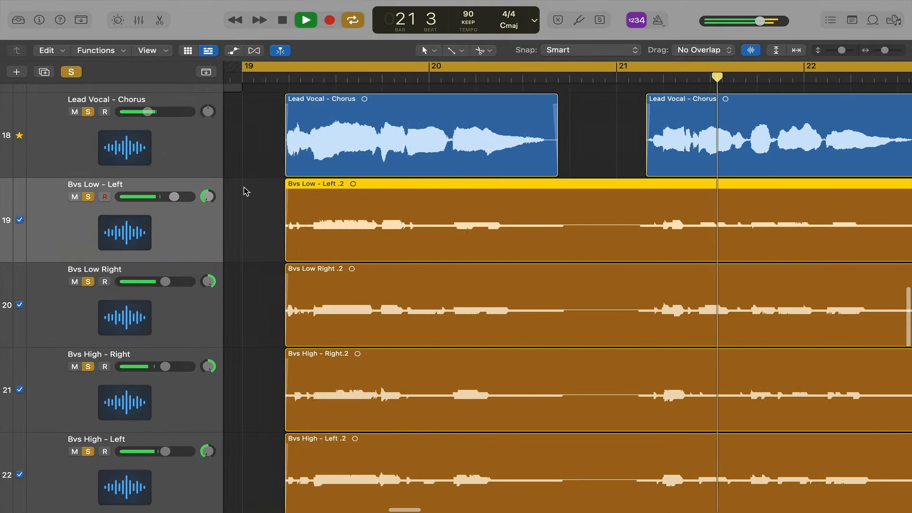
pyautogui.scroll(-1, 243, 191)
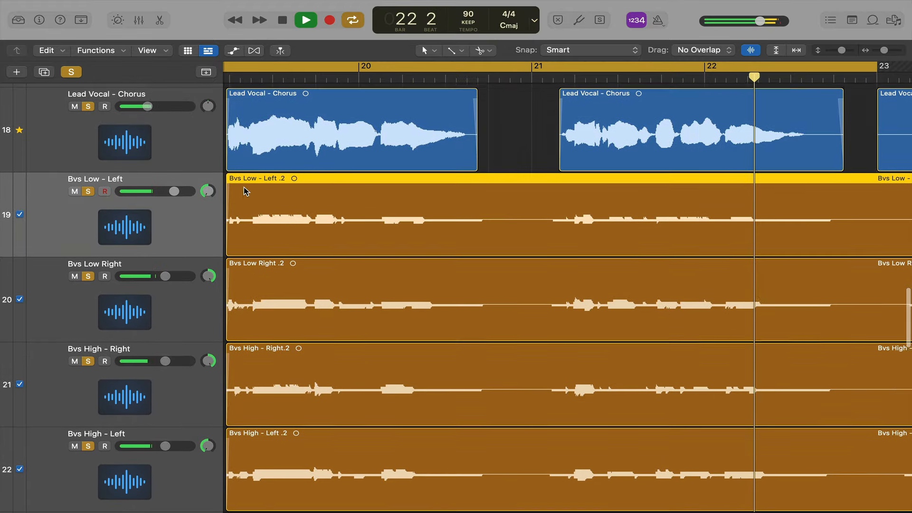
pyautogui.press('space')
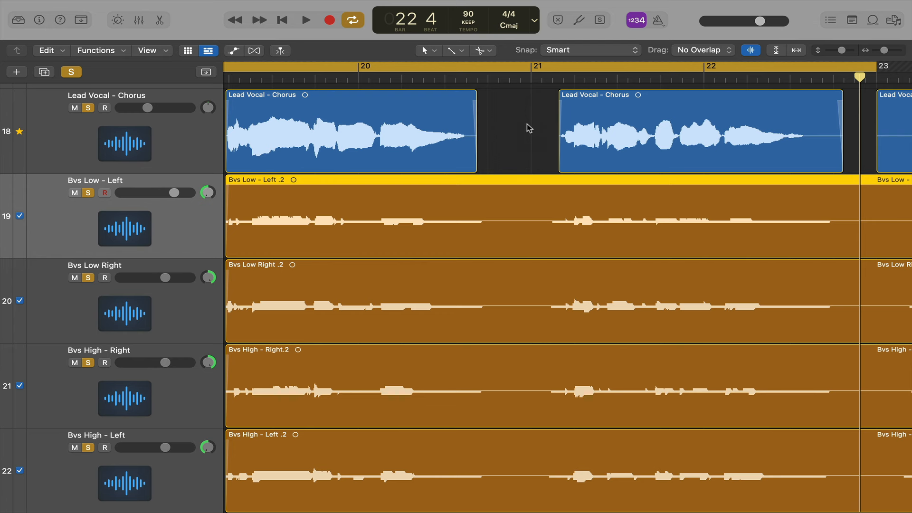
pyautogui.hscroll(-1, 529, 129)
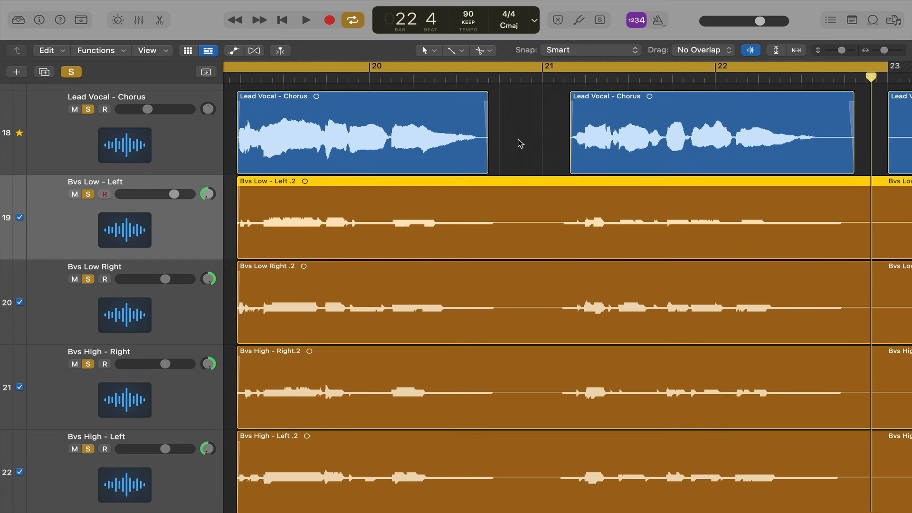